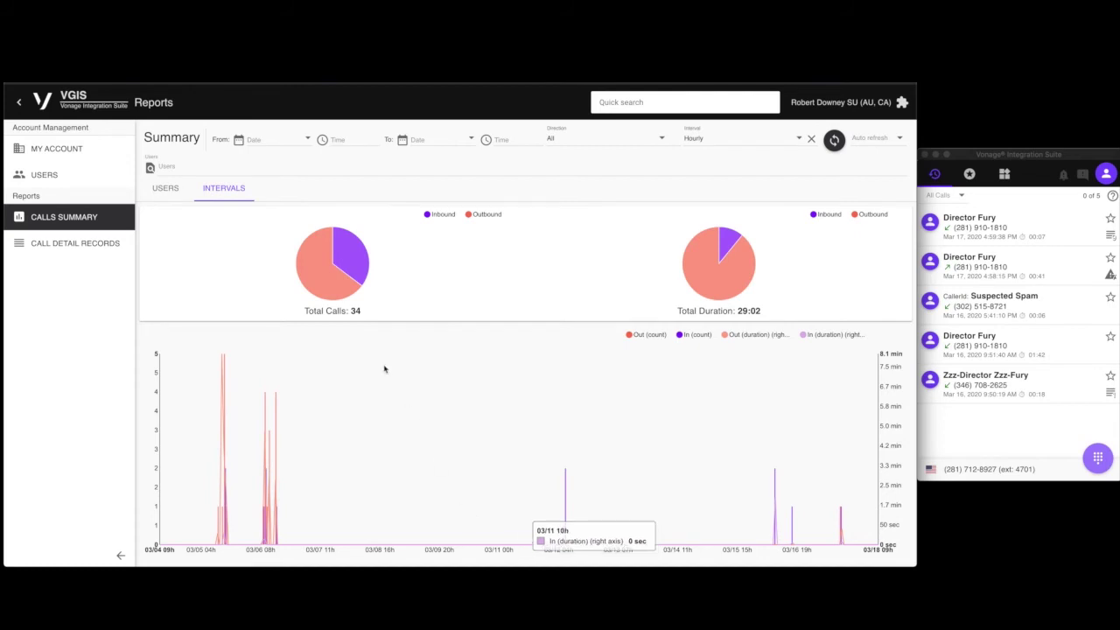
- Show the calls summary by users and set its auto refresh interval to 5 min
click(178, 192)
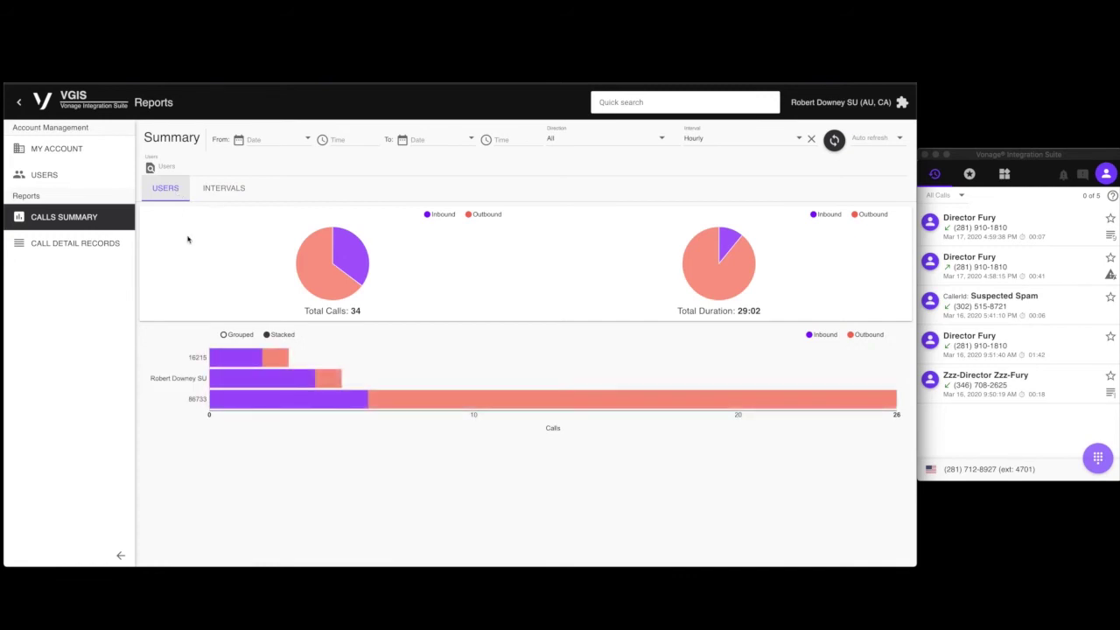
mouse_move(236, 401)
click(180, 169)
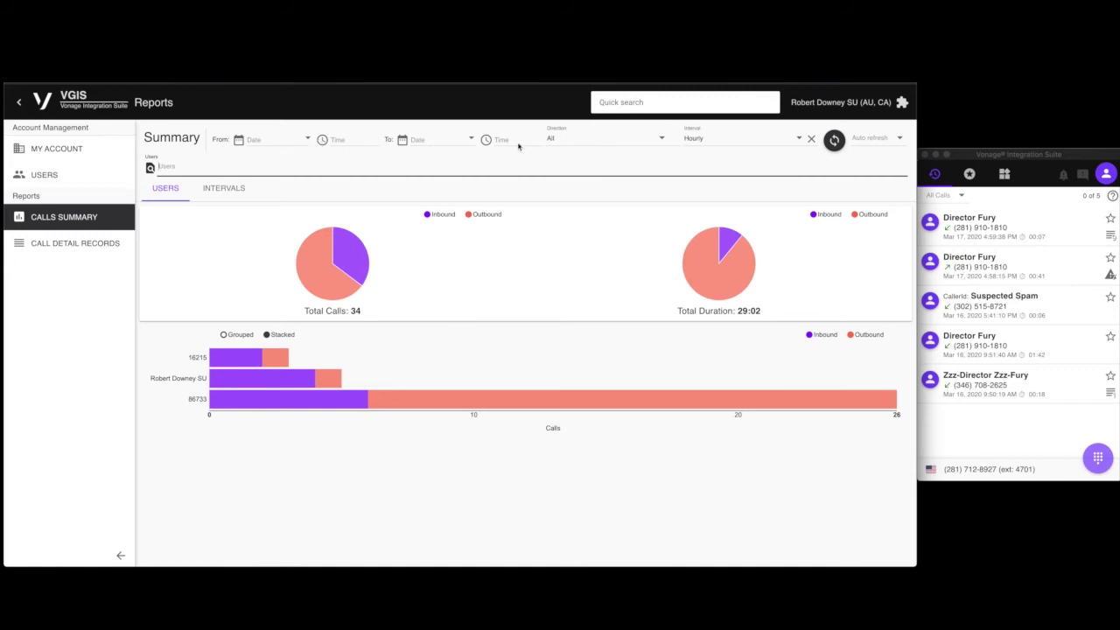
click(876, 140)
click(856, 164)
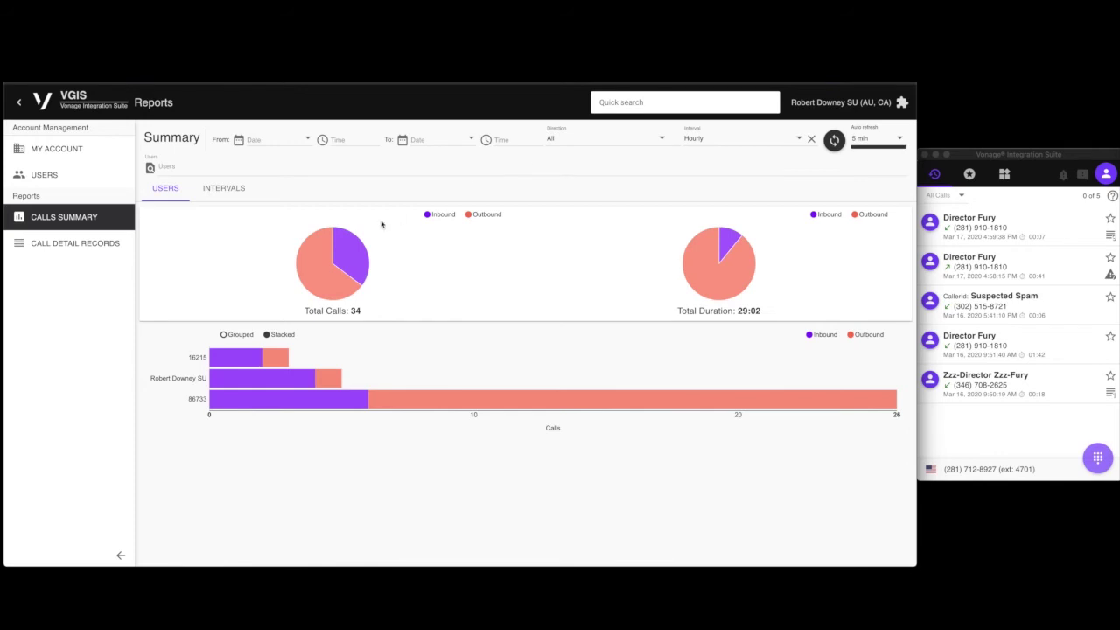
- Open the call detail records and highlight the contact name of the most recent call
click(91, 244)
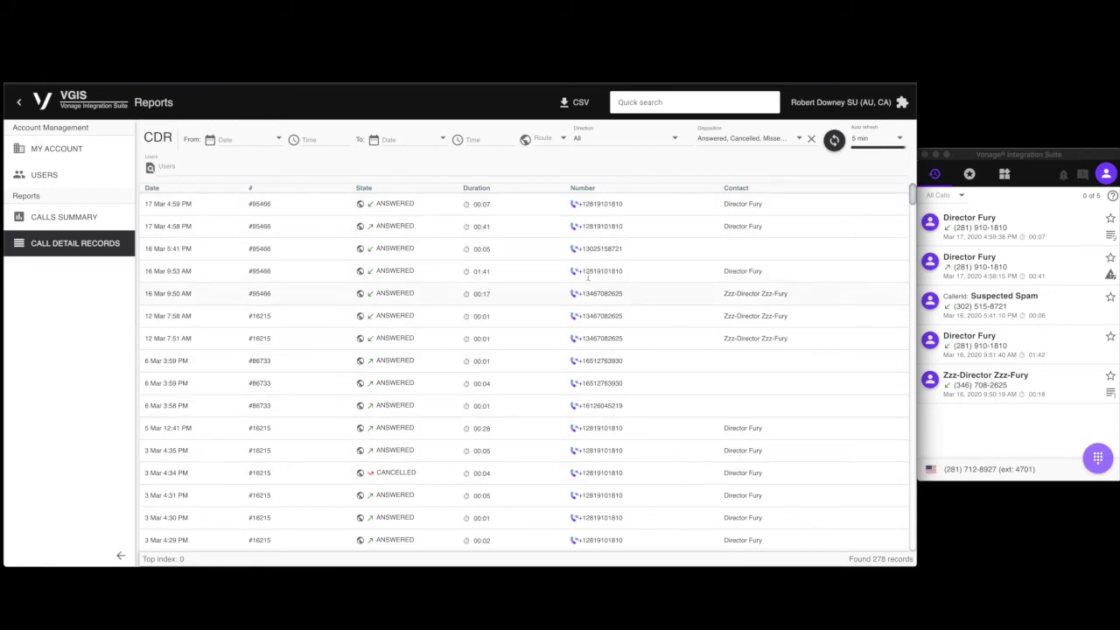
drag(725, 204, 773, 207)
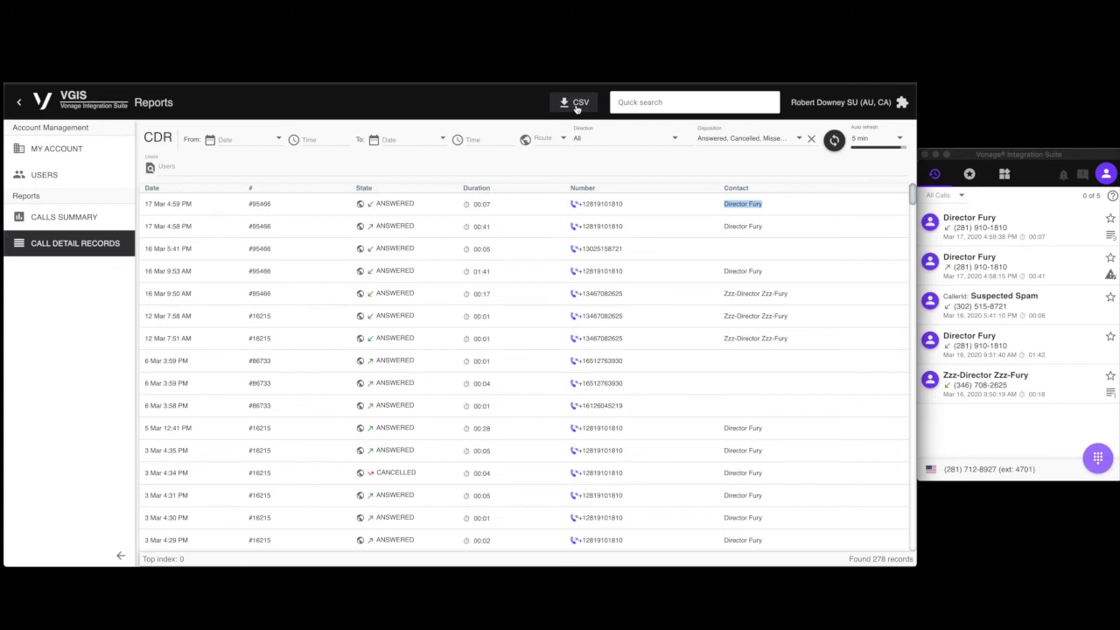
- View the active account user's profile and call records from the account page, and return to the parent account
click(58, 149)
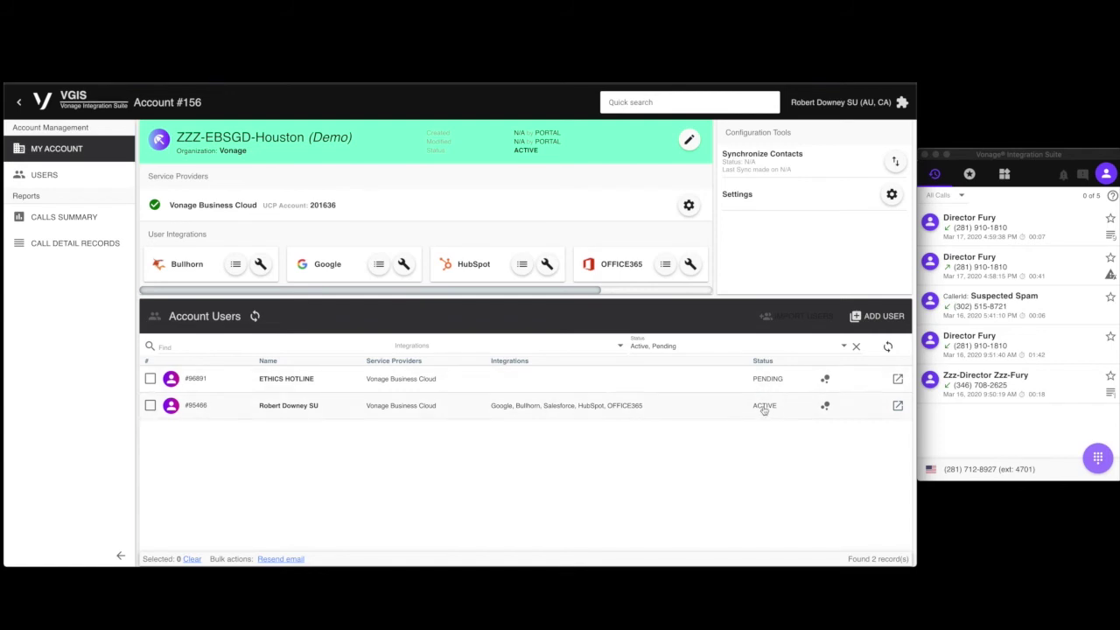
click(325, 408)
scroll(538, 488, down, 2)
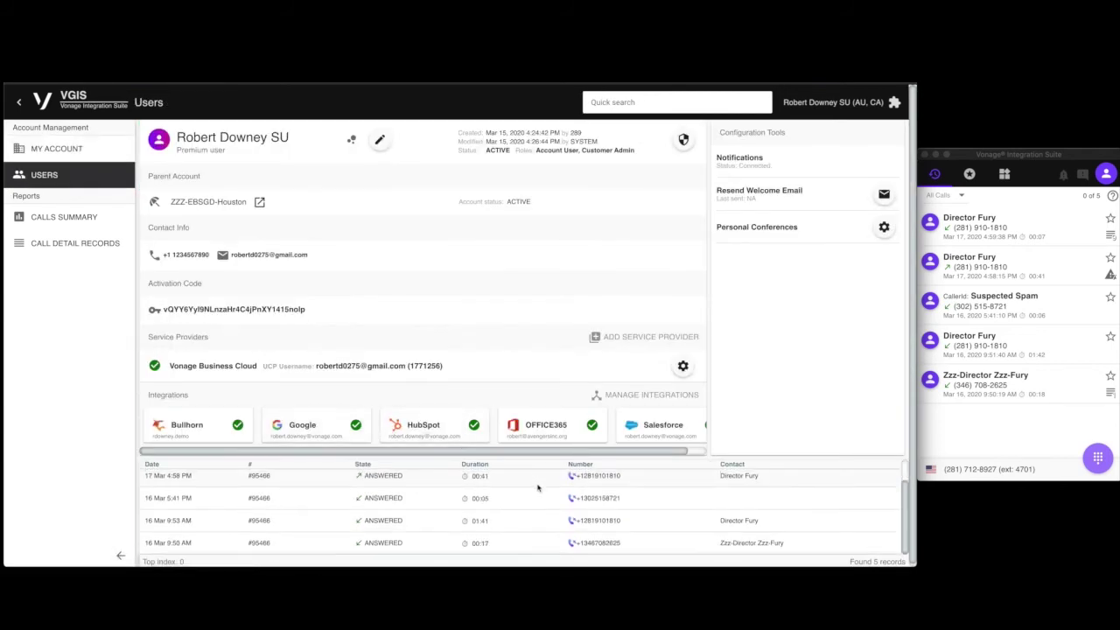
click(259, 203)
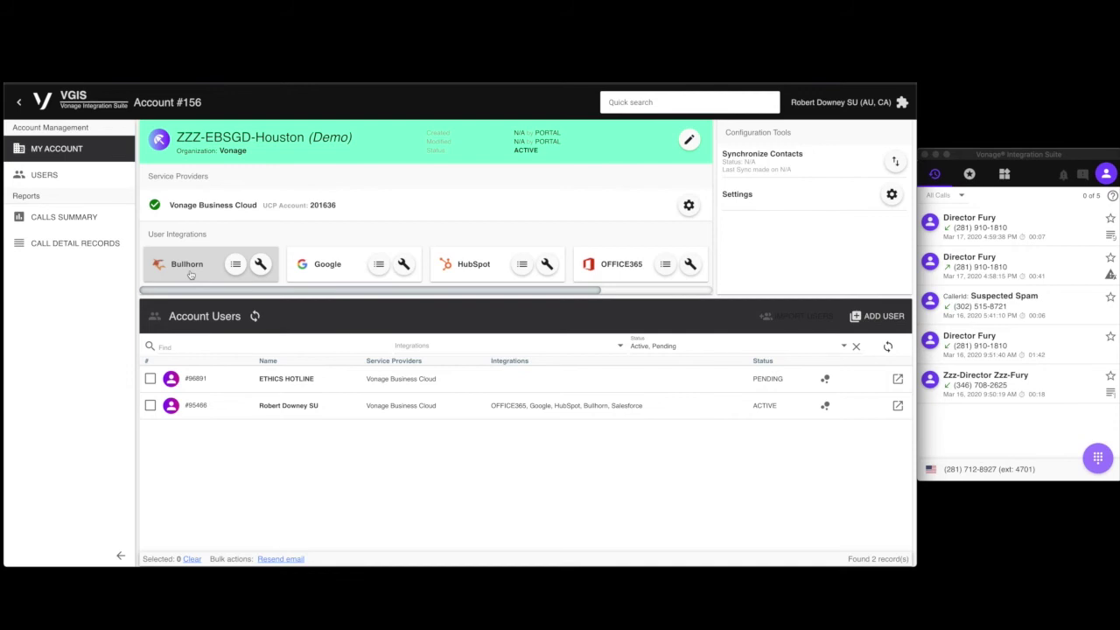
click(182, 270)
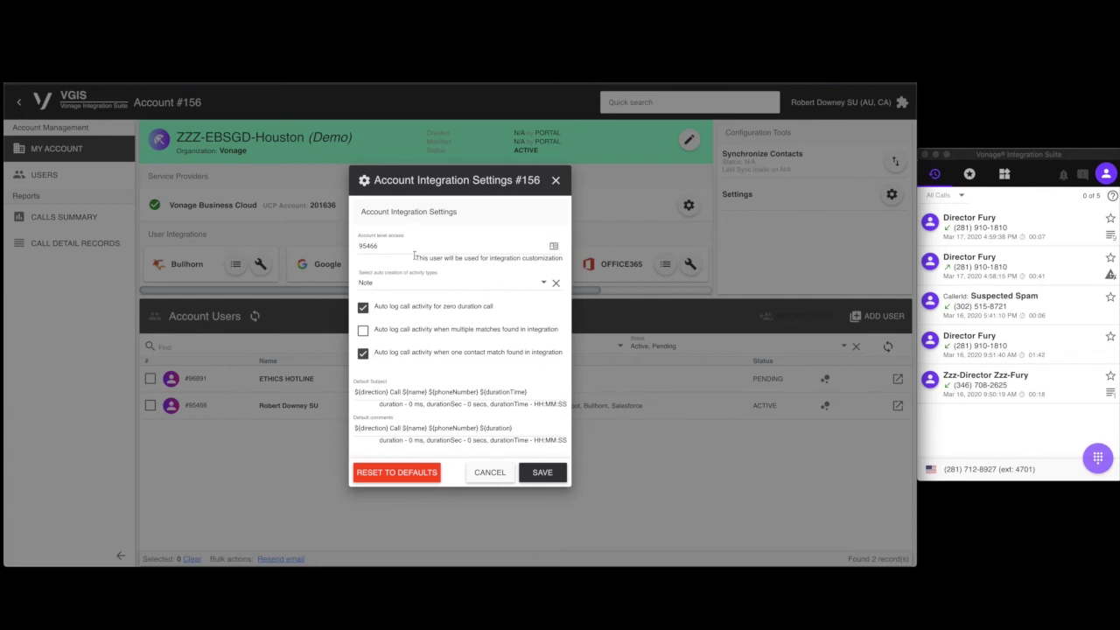
click(556, 180)
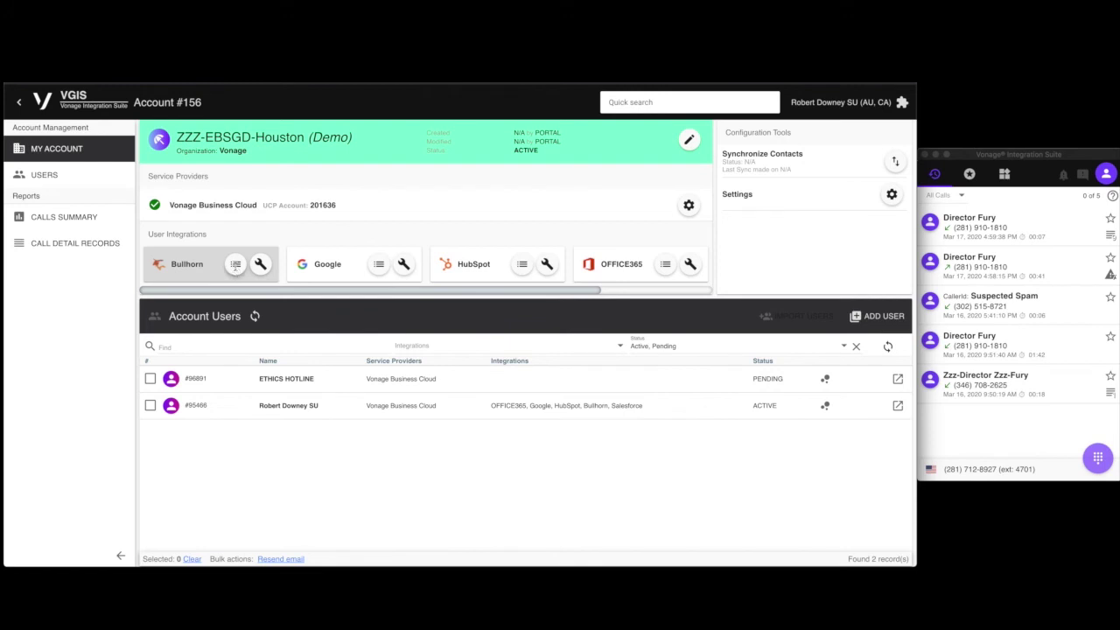
click(236, 265)
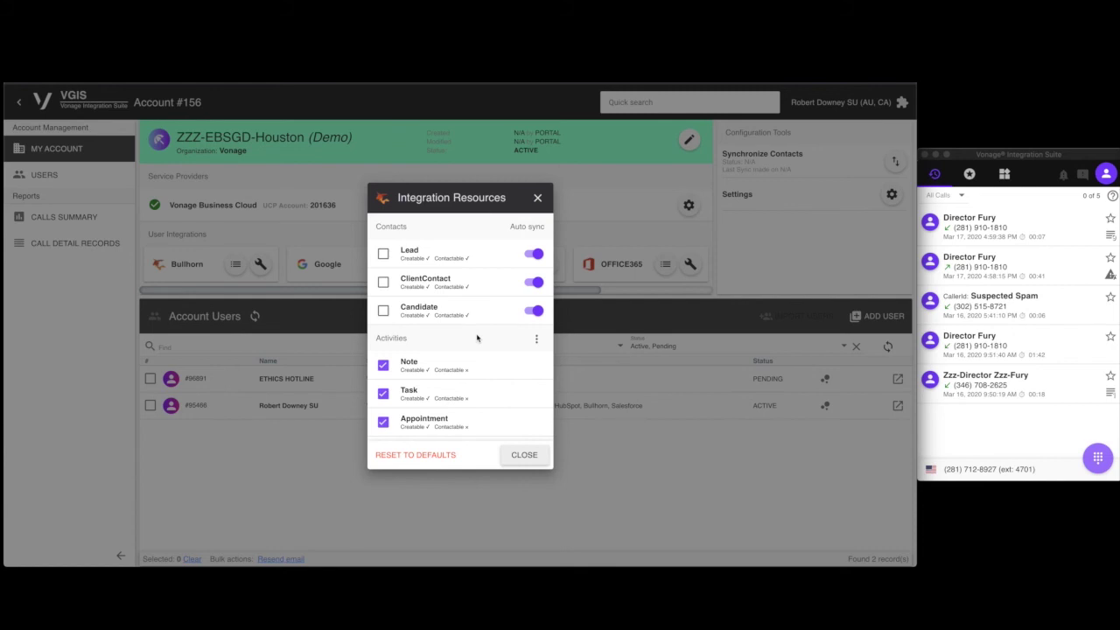
click(538, 198)
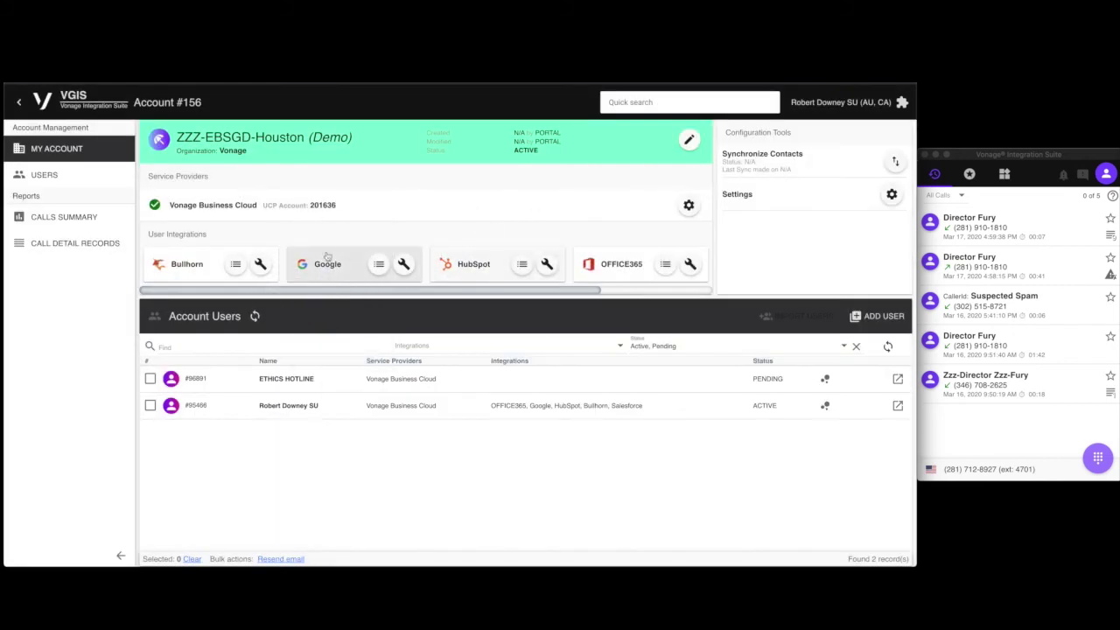
- Enter the custom layouts builder for Bullhorn and select the Task resource type
click(260, 268)
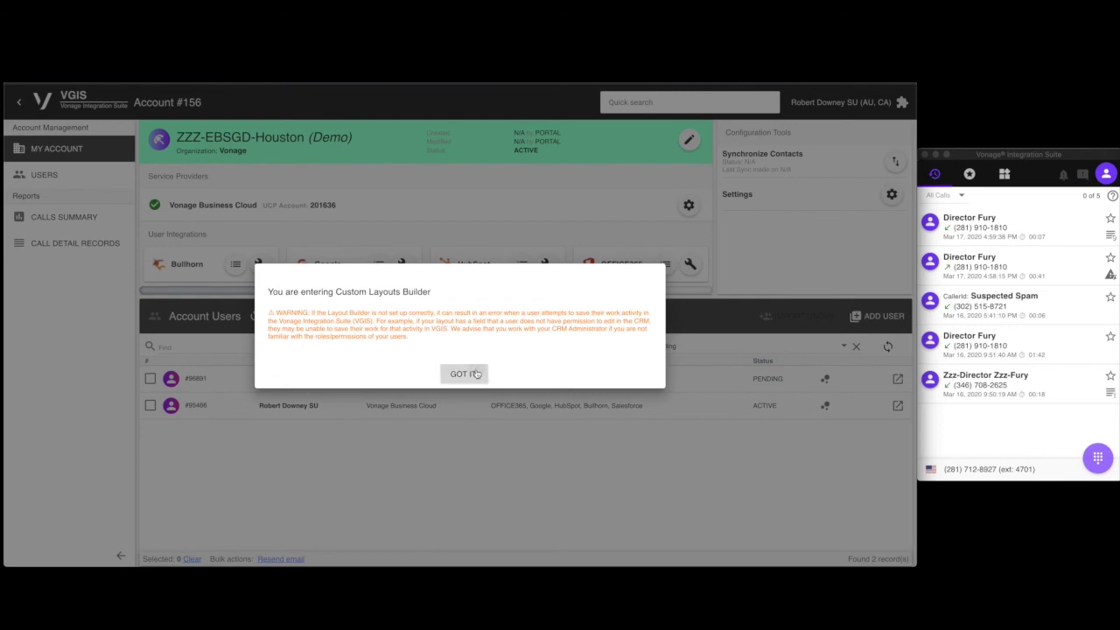
click(476, 373)
click(477, 245)
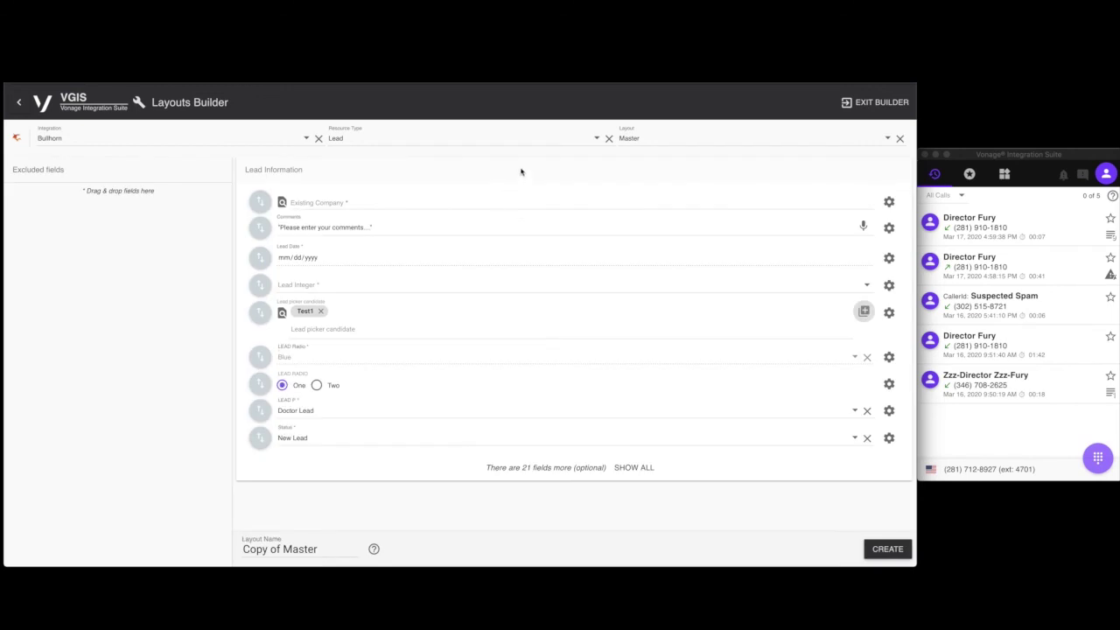
click(406, 143)
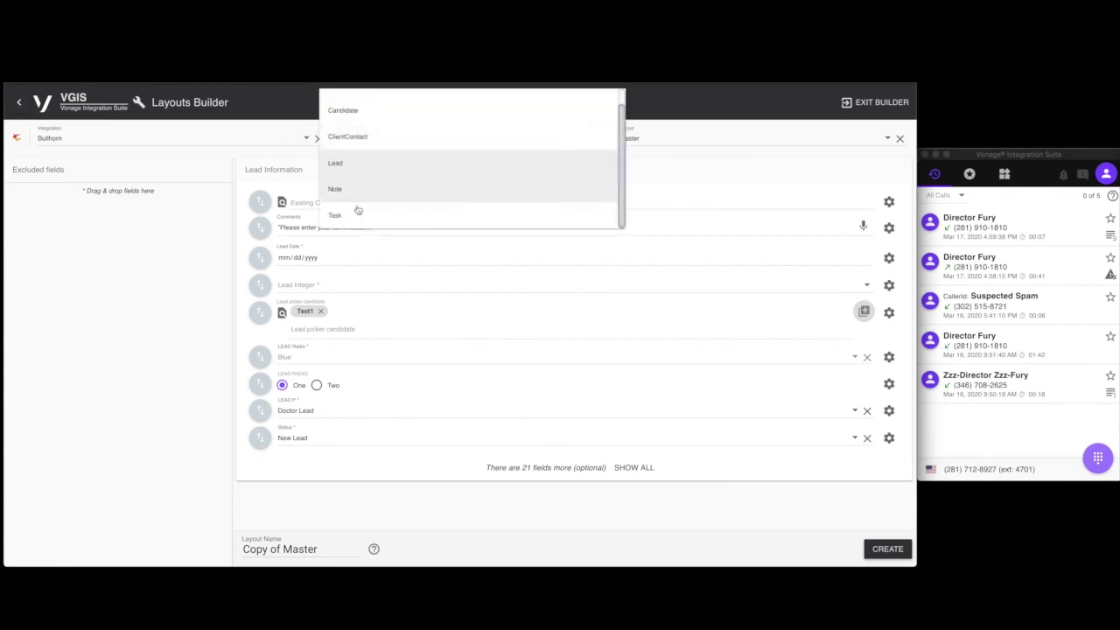
click(358, 214)
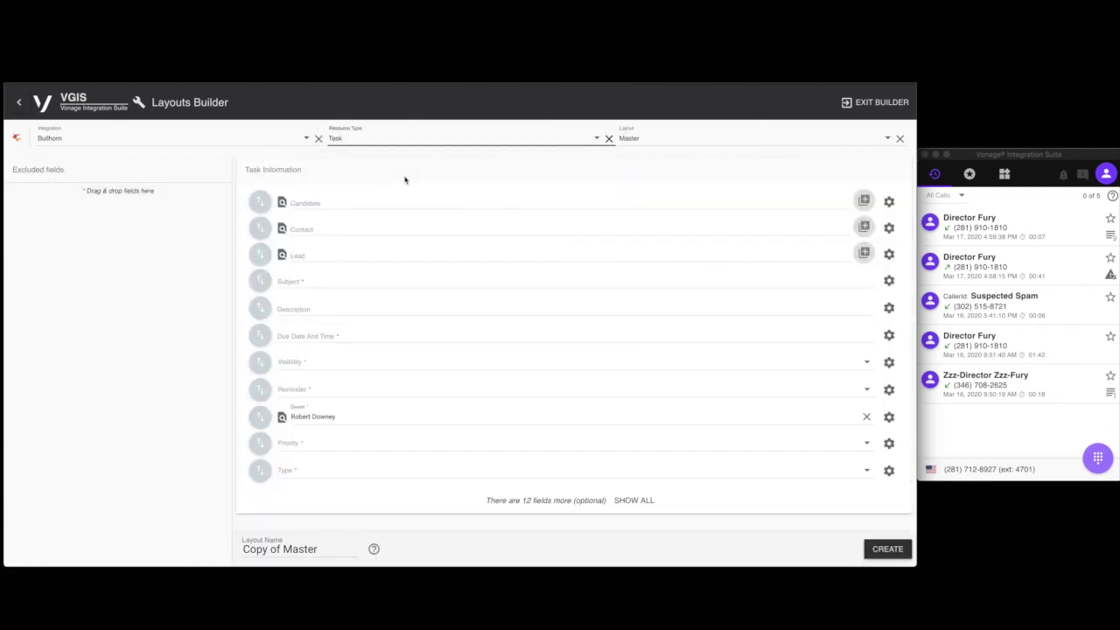
- Show all optional fields of the Task layout and examine the Candidate field's settings without changing them
click(633, 500)
scroll(614, 335, down, 5)
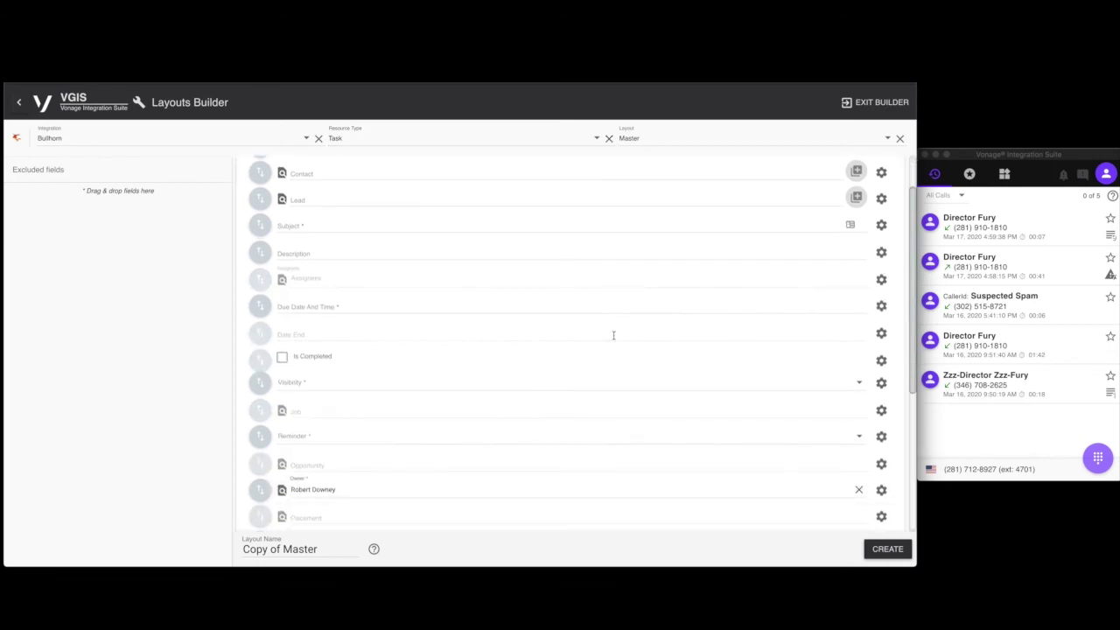
scroll(613, 340, up, 5)
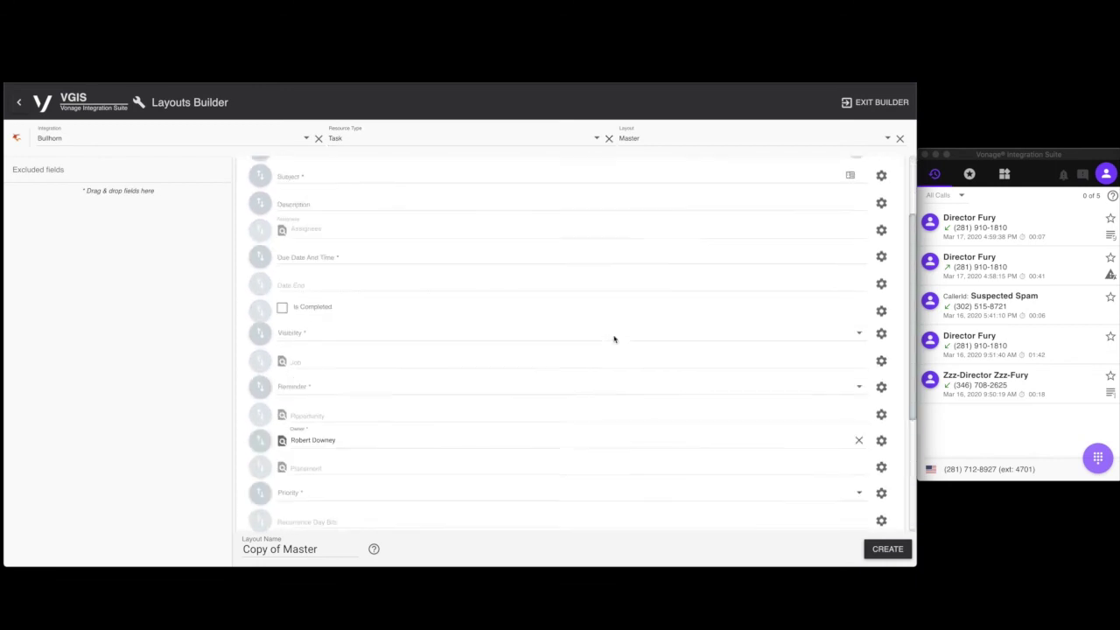
mouse_move(259, 255)
mouse_down()
mouse_move(260, 218)
mouse_move(260, 254)
mouse_up()
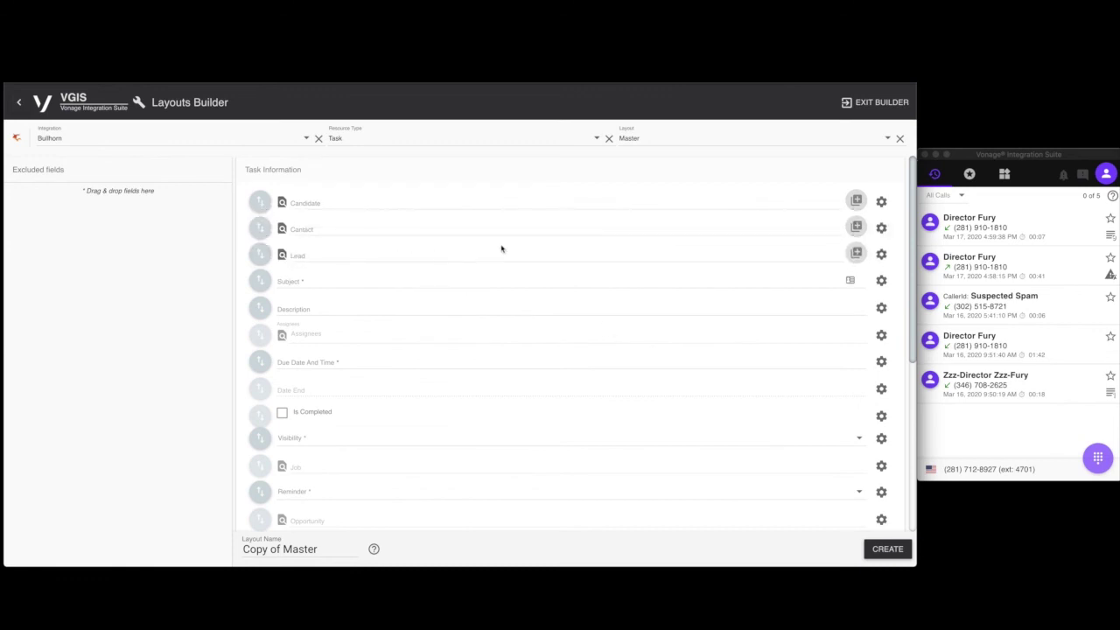
click(882, 202)
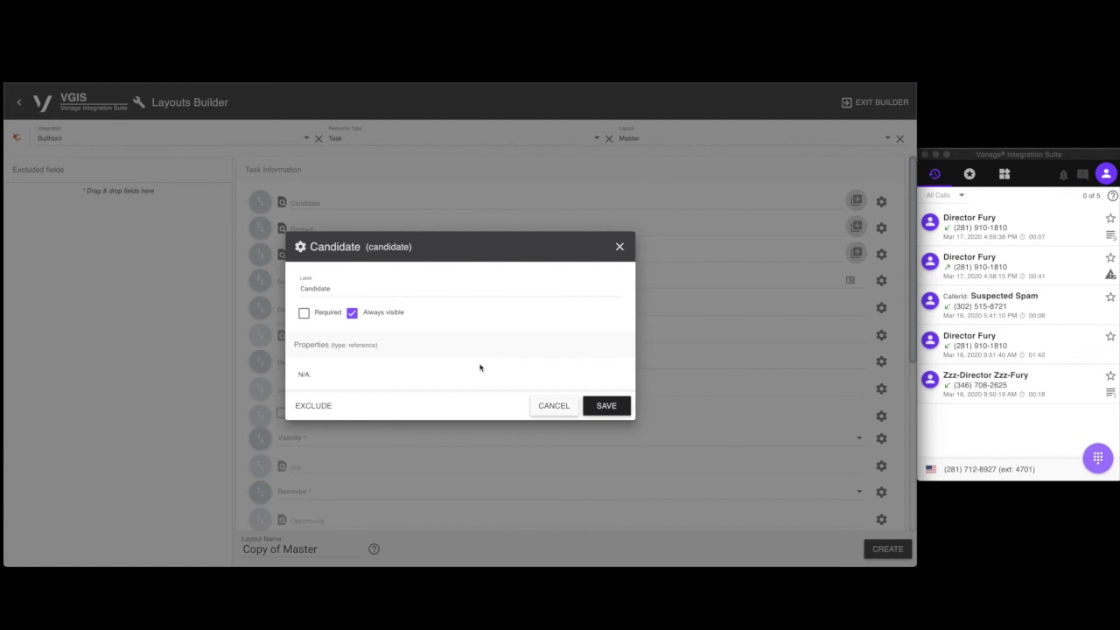
click(619, 249)
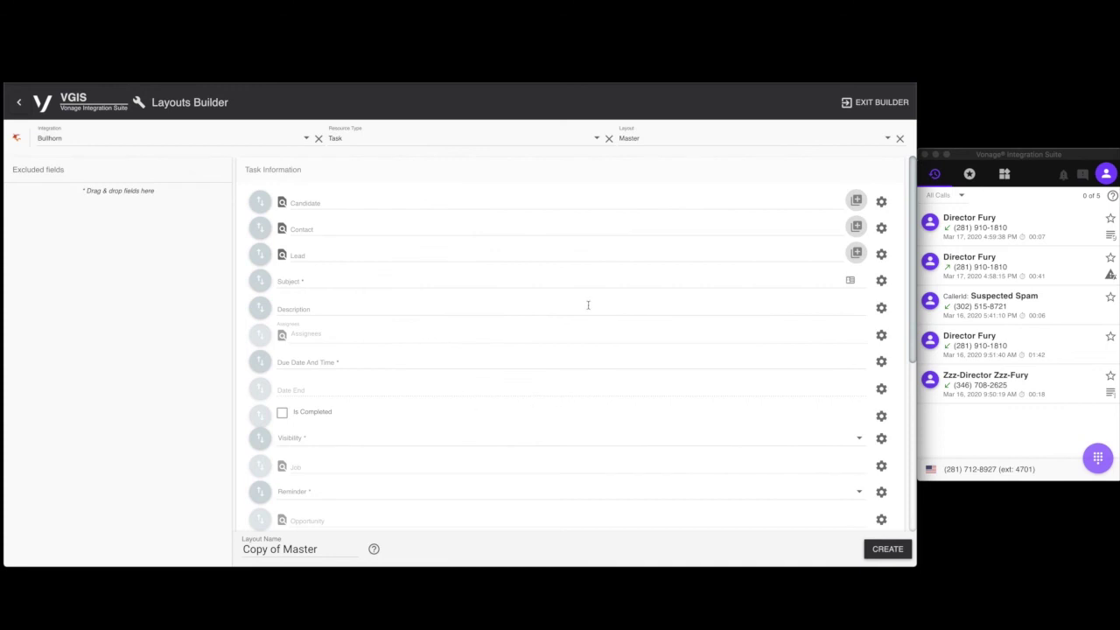
- Select the layout name text, open the most recent inbound call's window and start a new Bullhorn note
drag(340, 549, 233, 555)
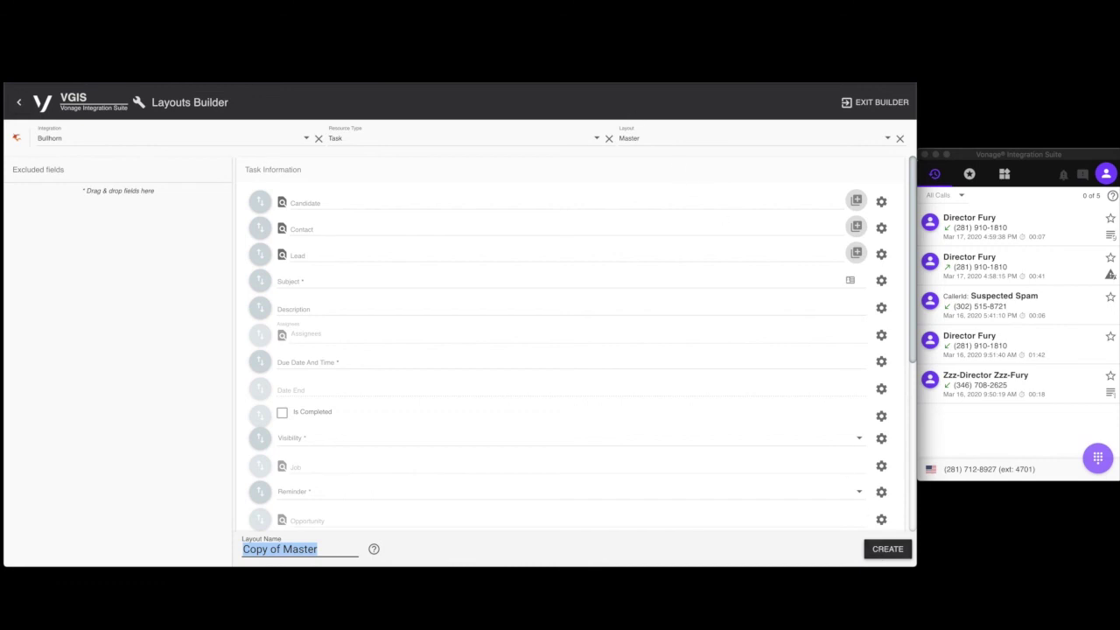
click(968, 159)
click(998, 226)
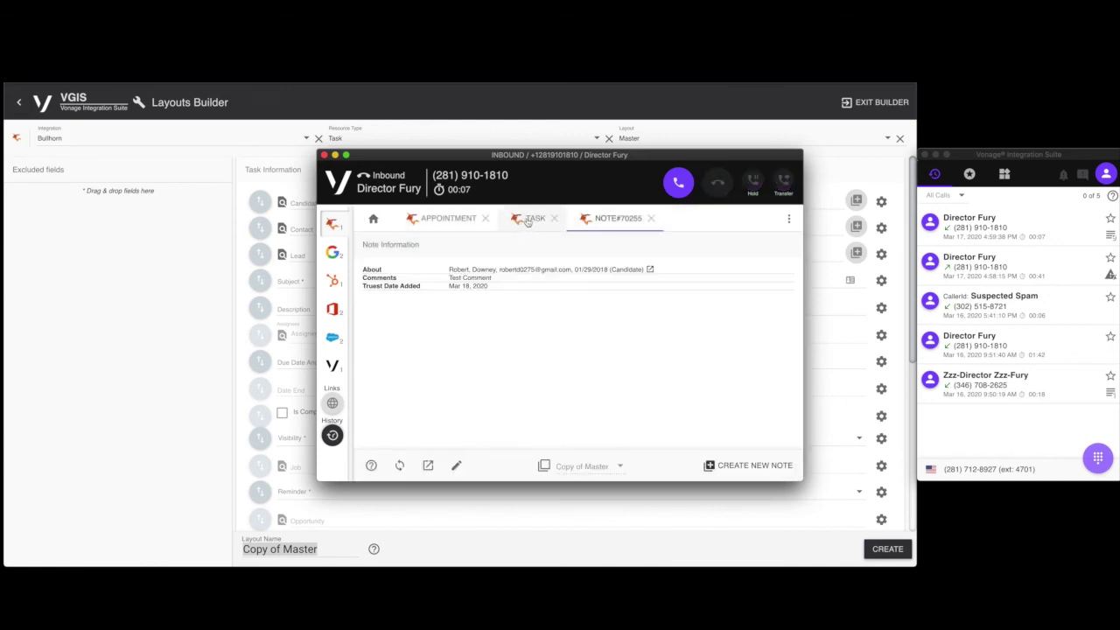
click(750, 466)
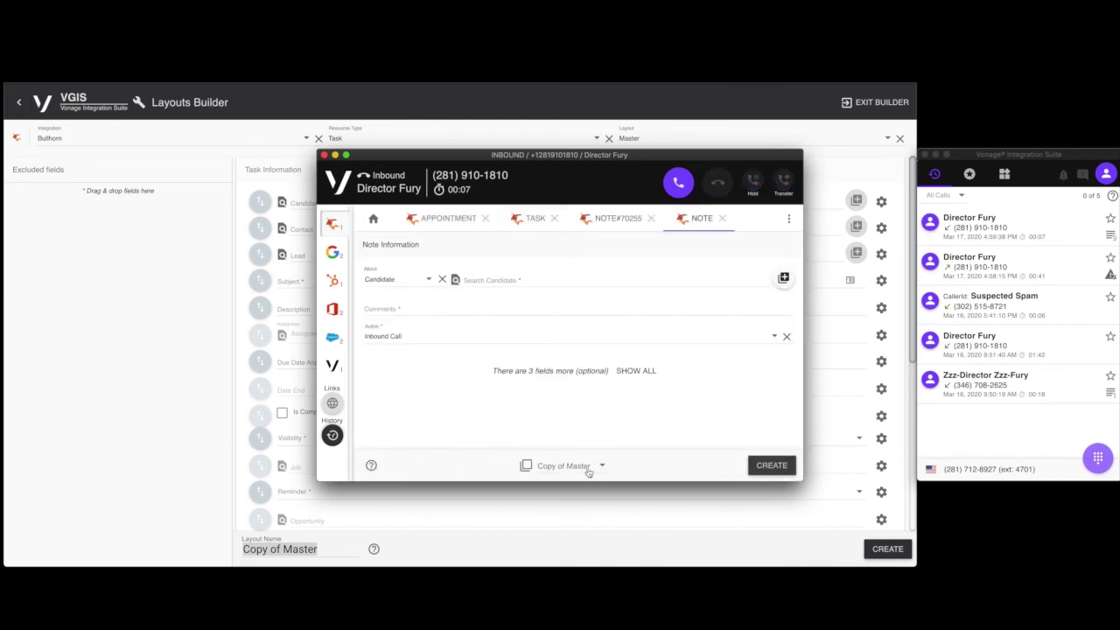
- Compare the new note's Master and Copy of Master layouts by switching between them, ending on Master
click(584, 466)
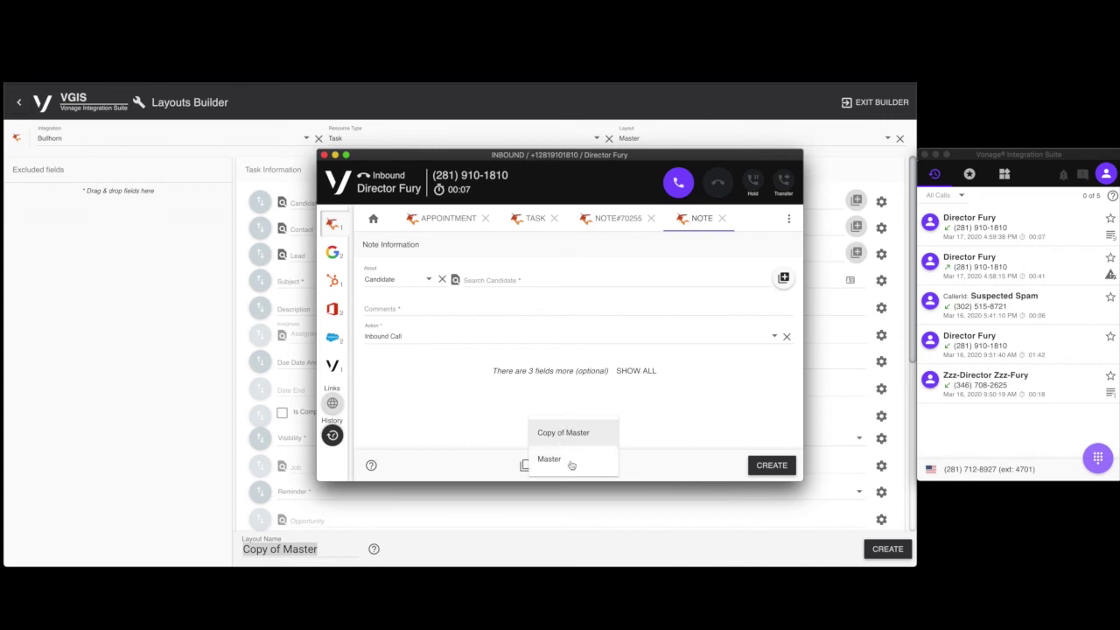
click(572, 462)
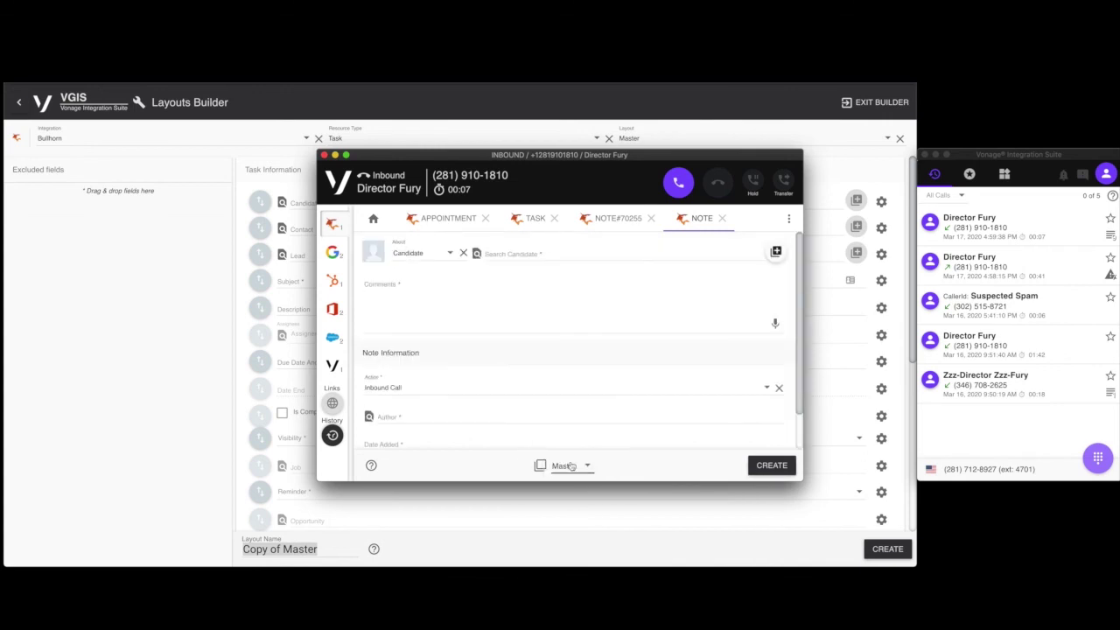
click(571, 467)
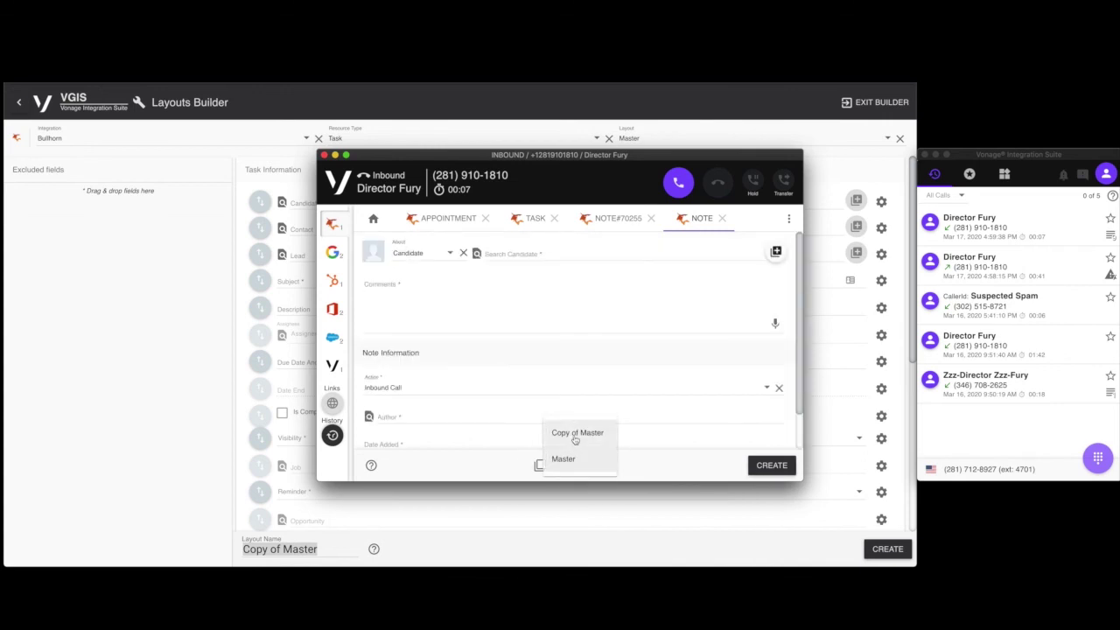
click(574, 435)
click(573, 469)
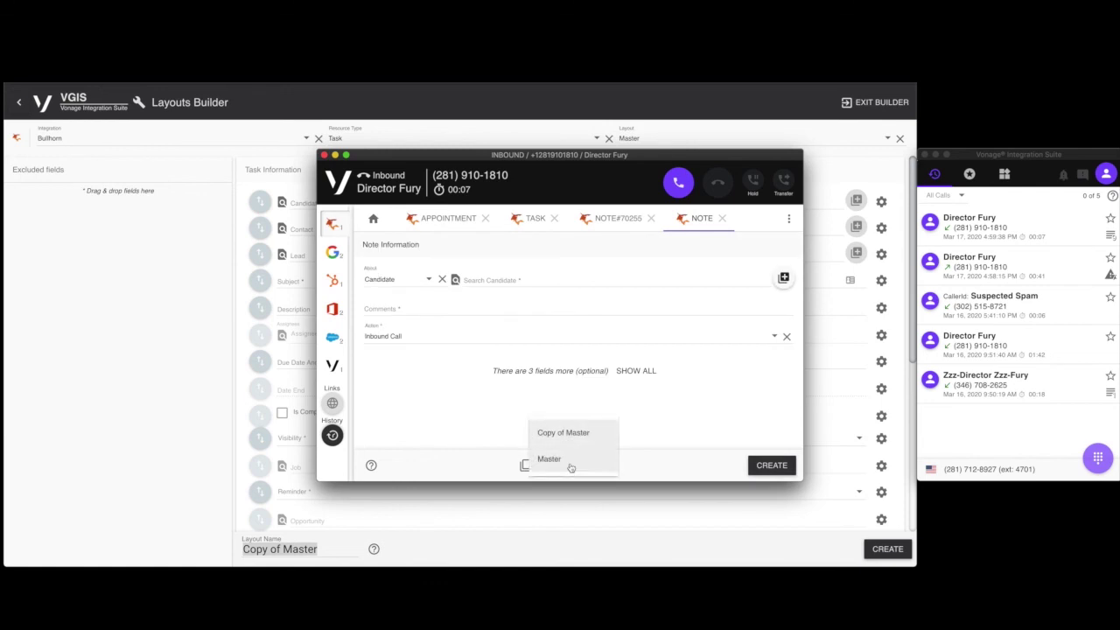
click(573, 461)
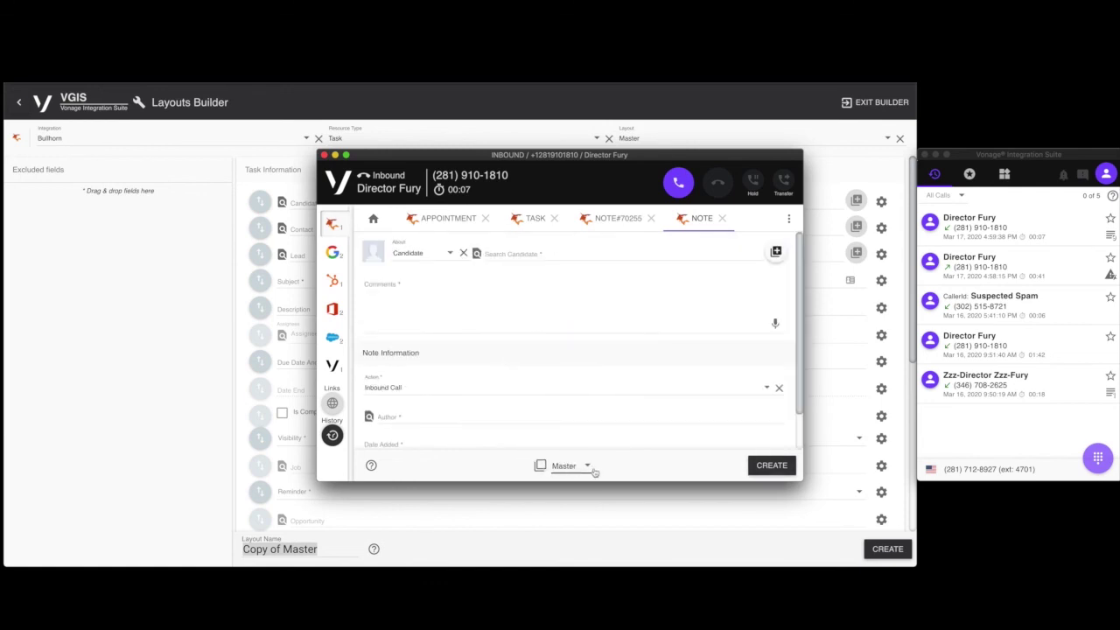